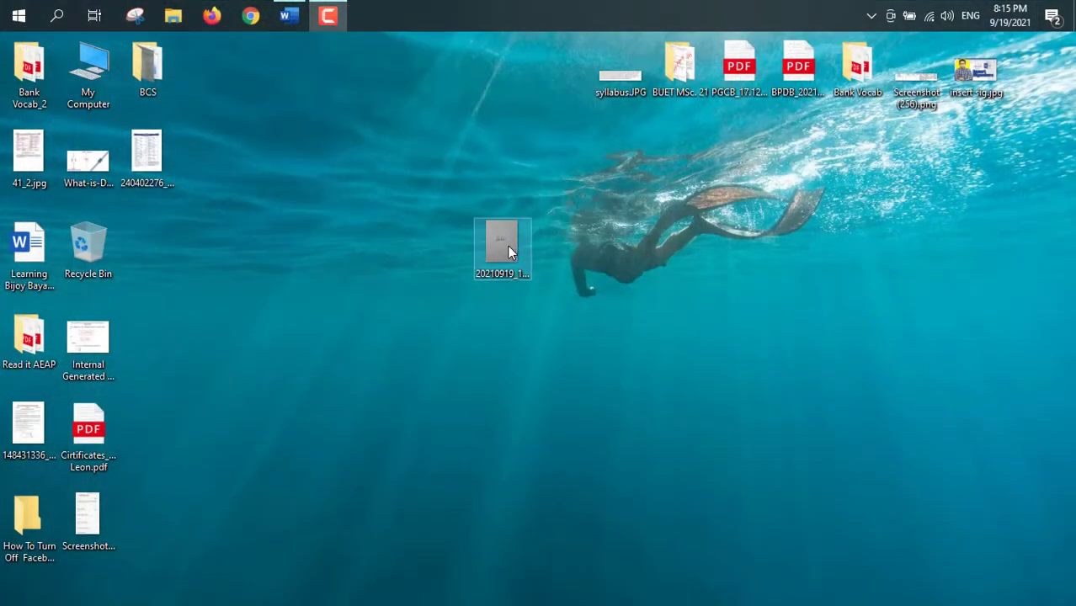
Preview the signature photo saved on the desktop, close it, and switch to the blank Word document.
left_click(507, 246)
double_click(508, 246)
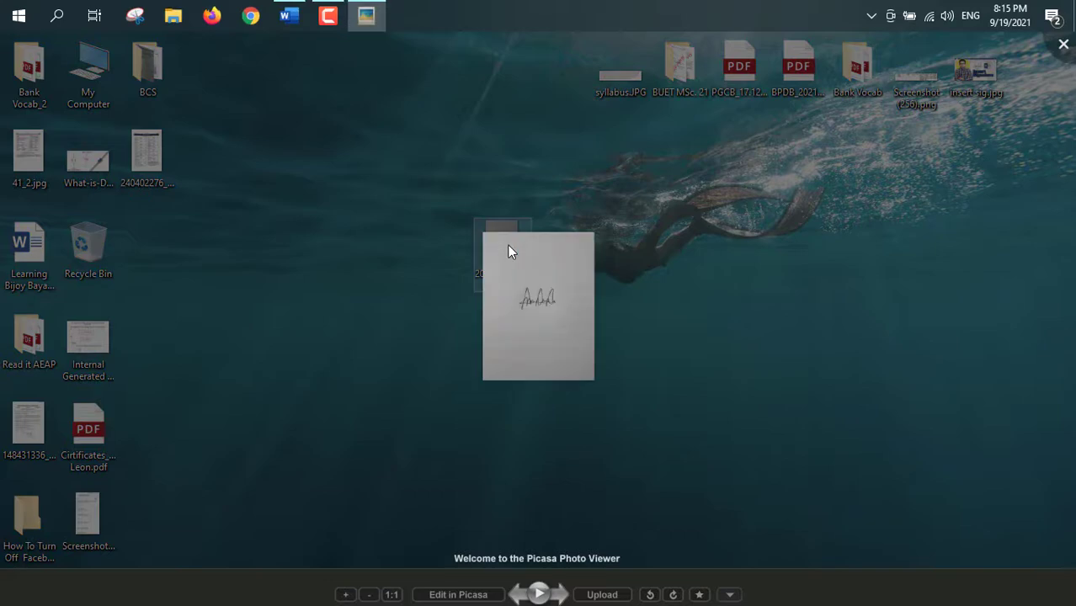
left_click(1063, 45)
left_click(299, 17)
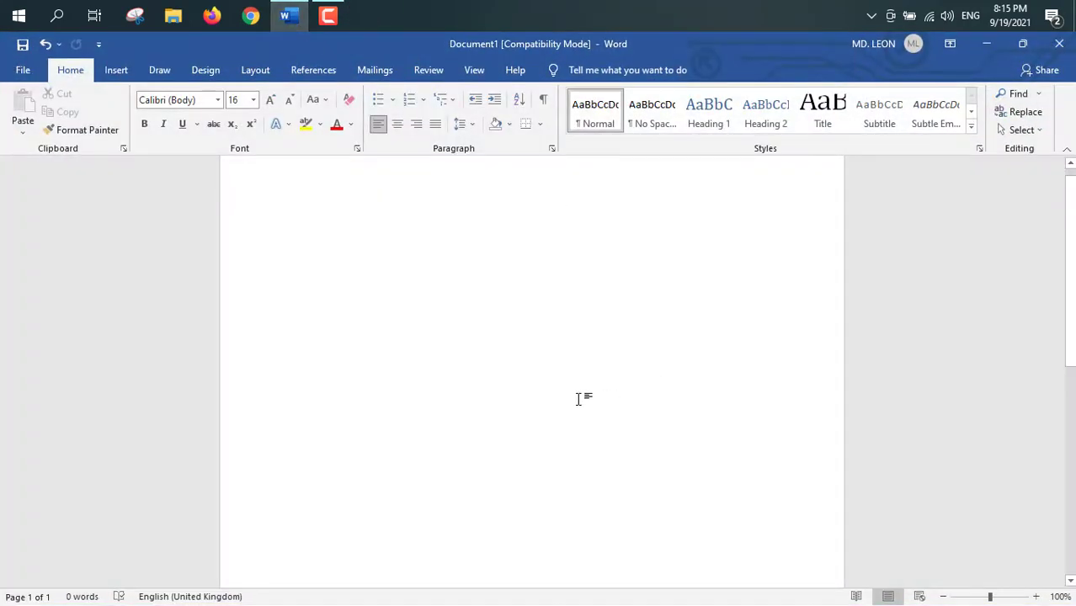
key("ctrl+z")
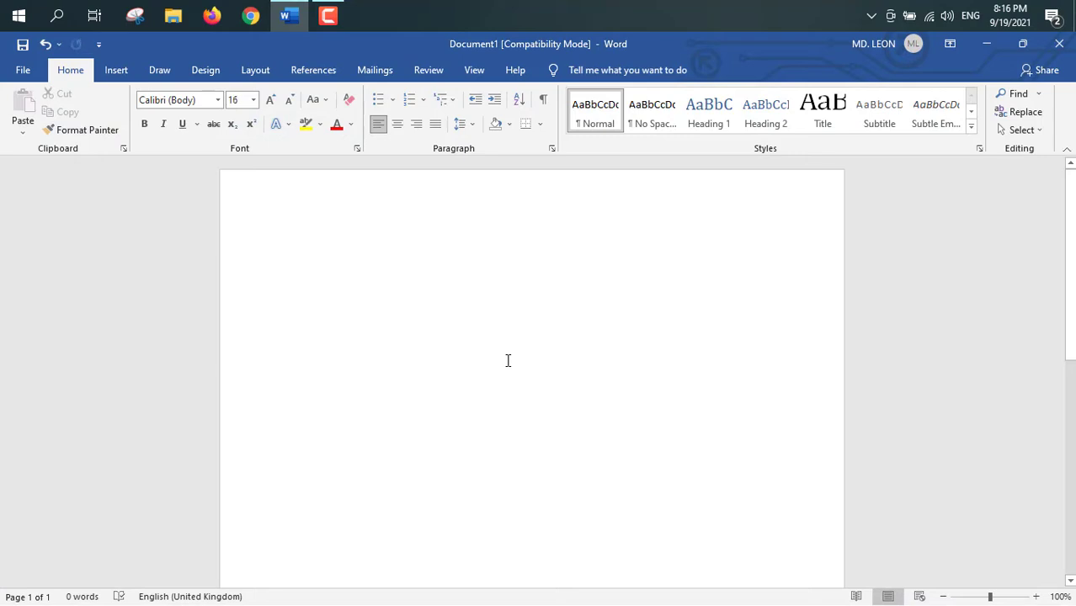
Insert a Simple Text Box on the blank page and replace its placeholder text with "Signature".
left_click(120, 78)
left_click(814, 102)
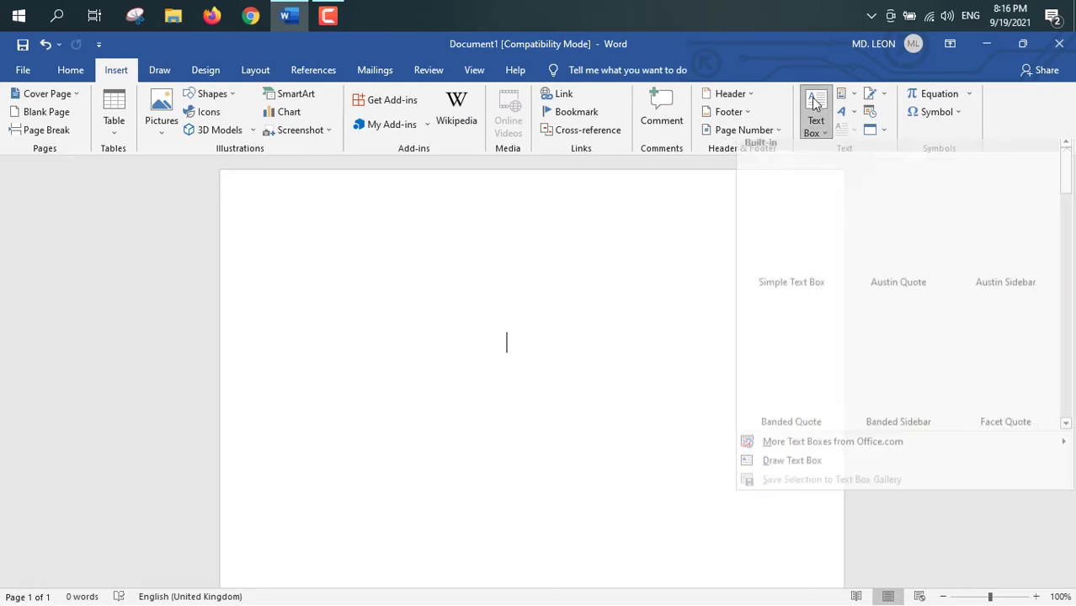
left_click(797, 231)
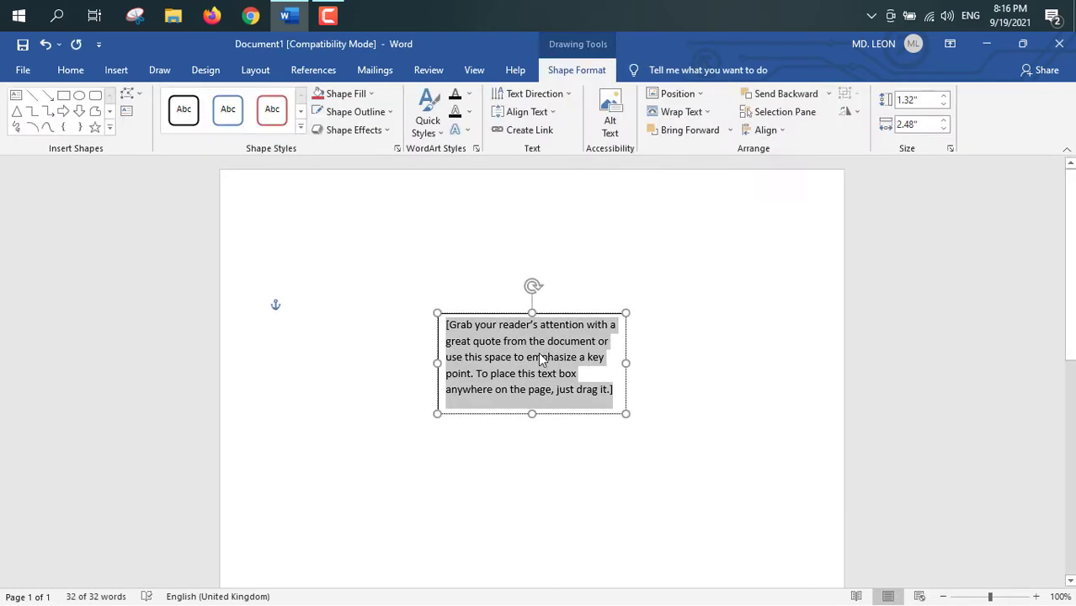
type("Signature")
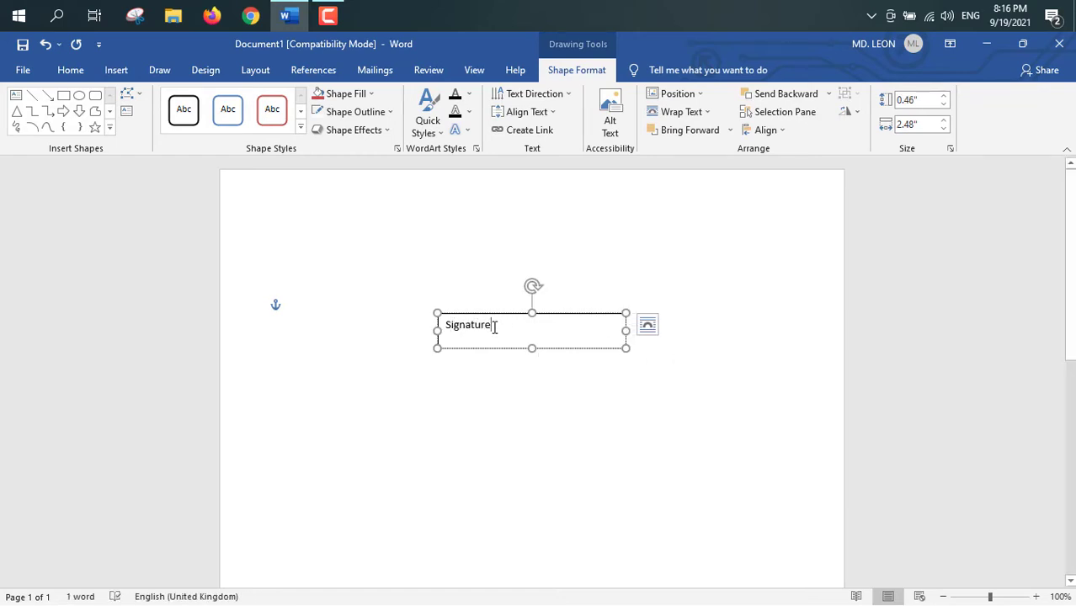
Centre the "Signature" text within its box and set its font size to 18.
left_click_drag(495, 327, 447, 326)
left_click(74, 73)
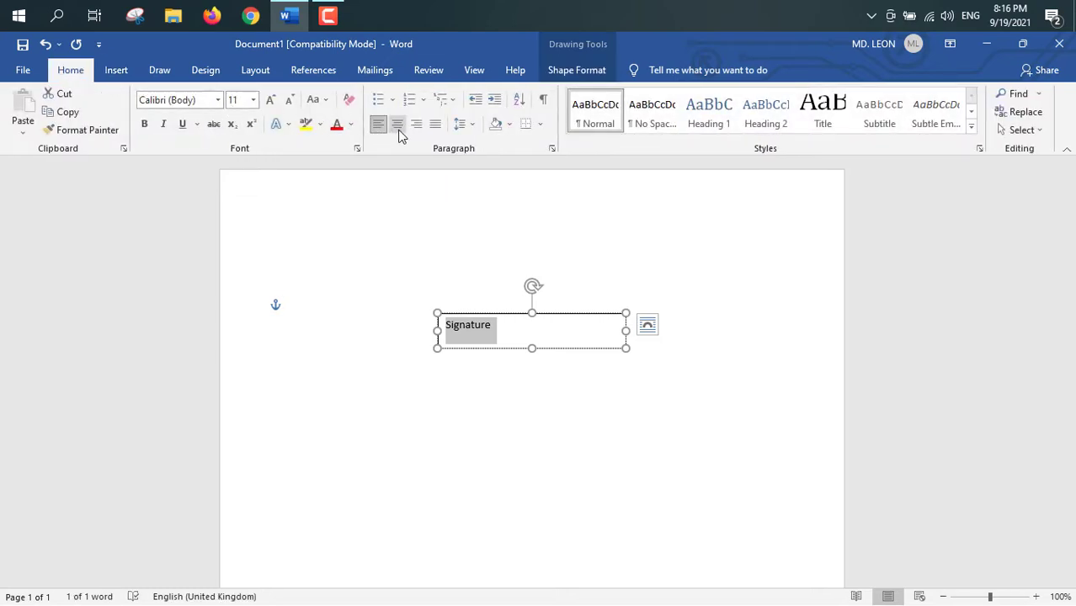
left_click(401, 135)
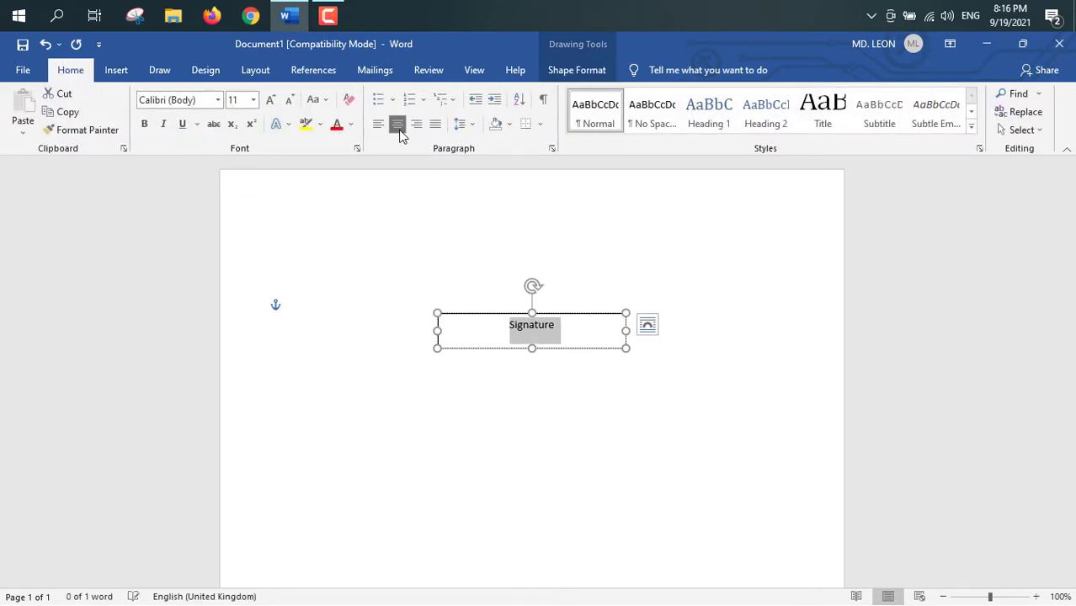
left_click(238, 101)
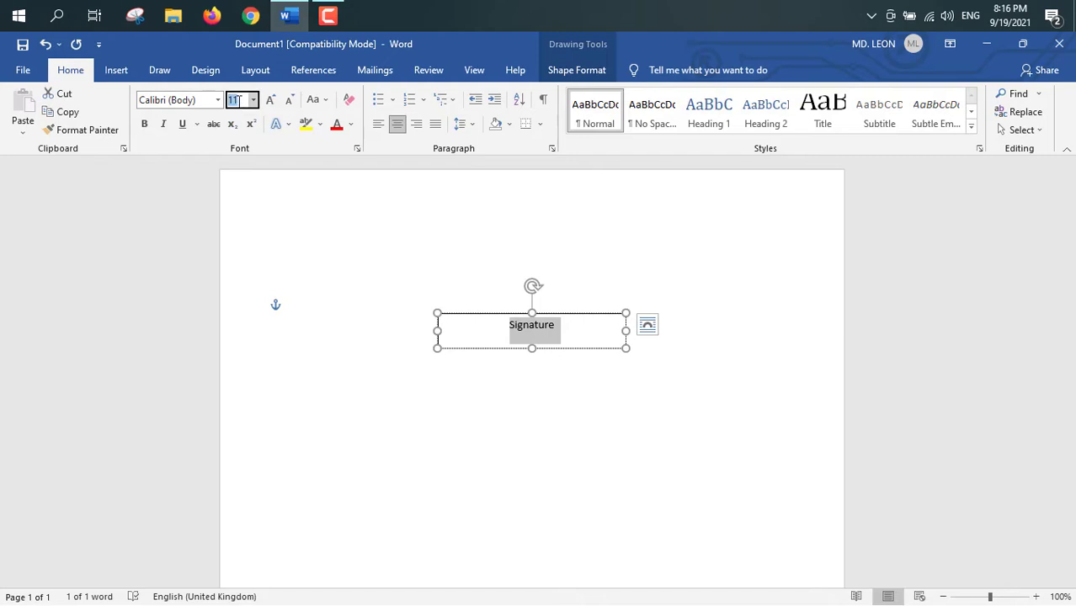
type("18")
key("Return")
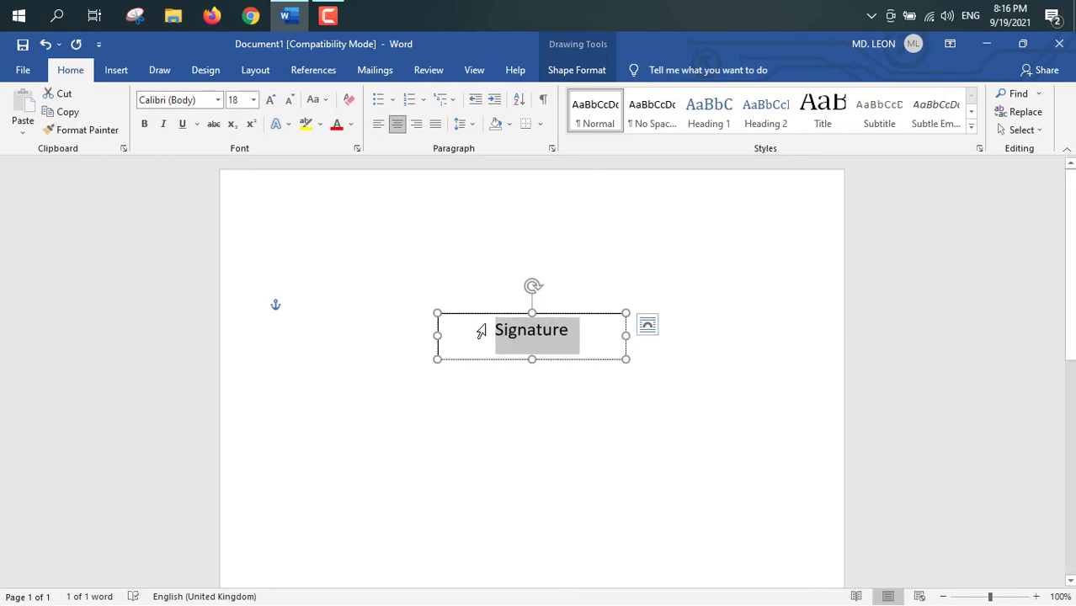
Reduce the text box height to about 0.39" to fit the "Signature" text and set its outline to white.
left_click_drag(530, 357, 530, 343)
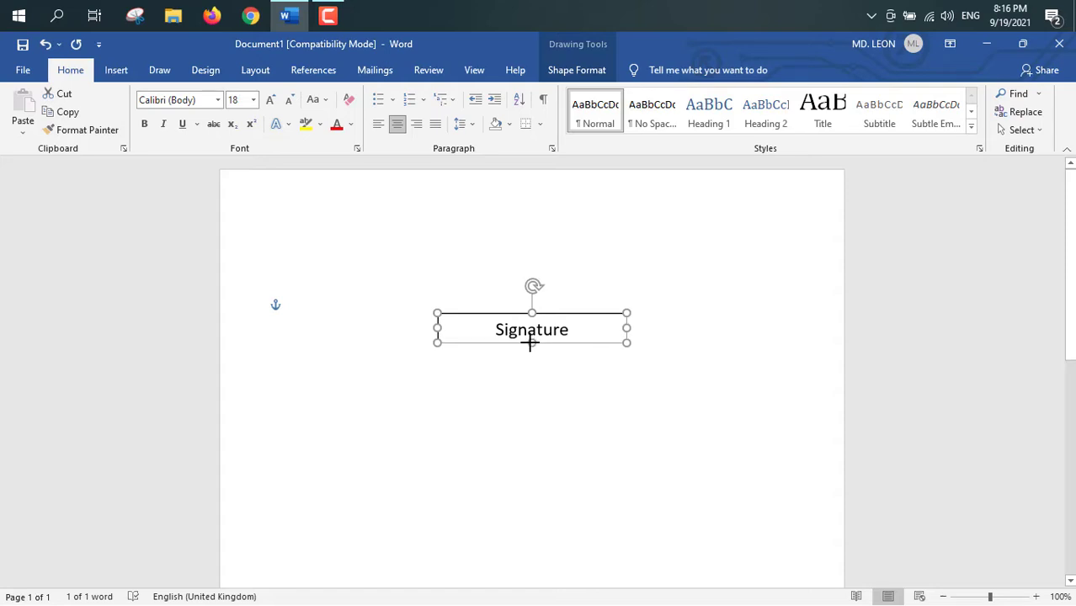
left_click(565, 74)
left_click(334, 111)
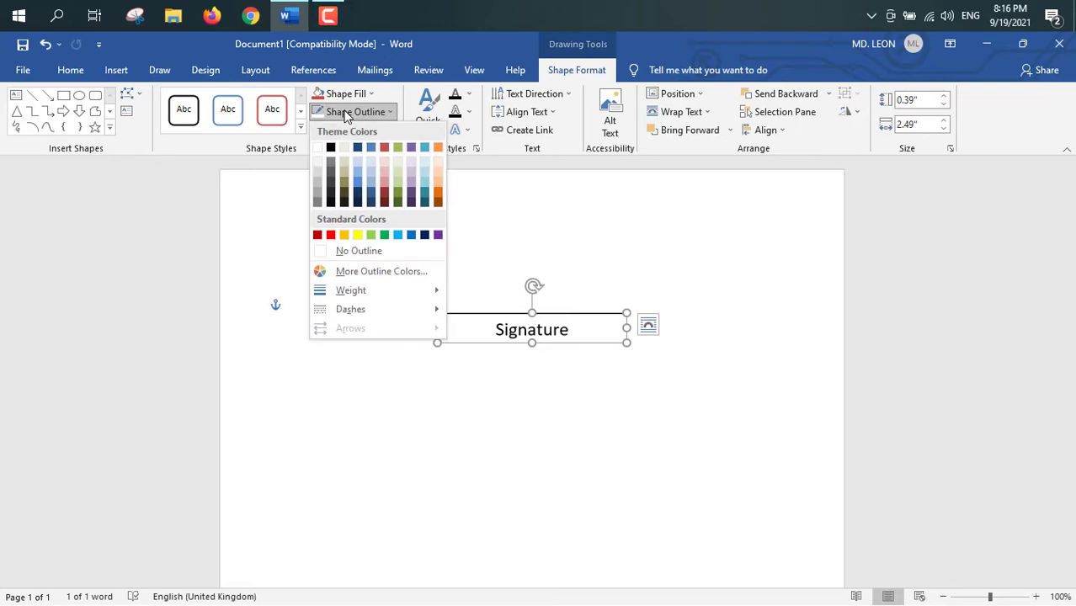
left_click(318, 149)
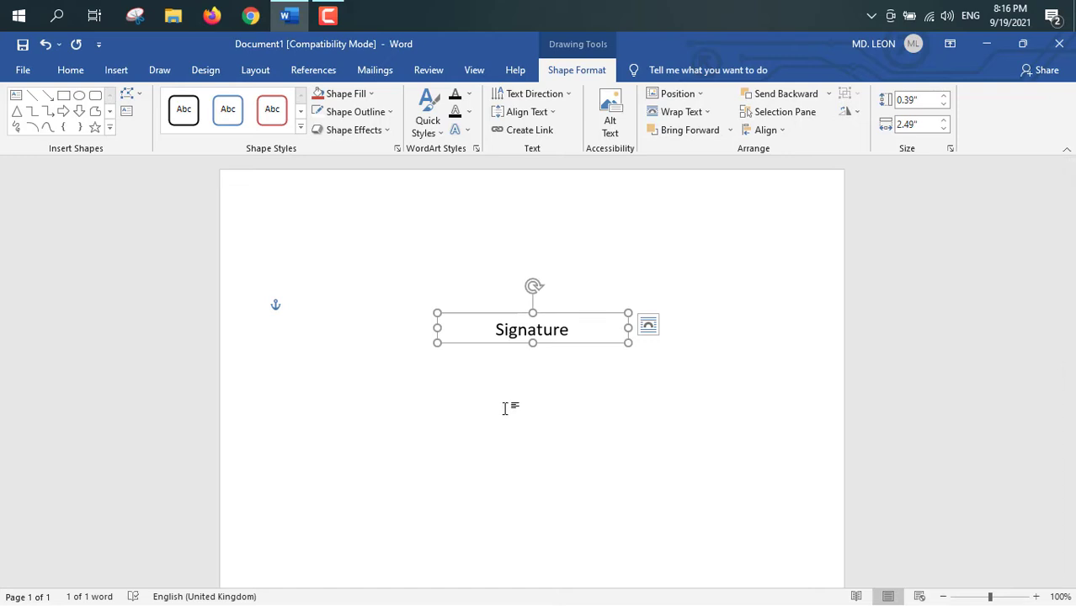
Draw a straight horizontal line just above the "Signature" text box, spanning the full width of the box.
left_click(116, 71)
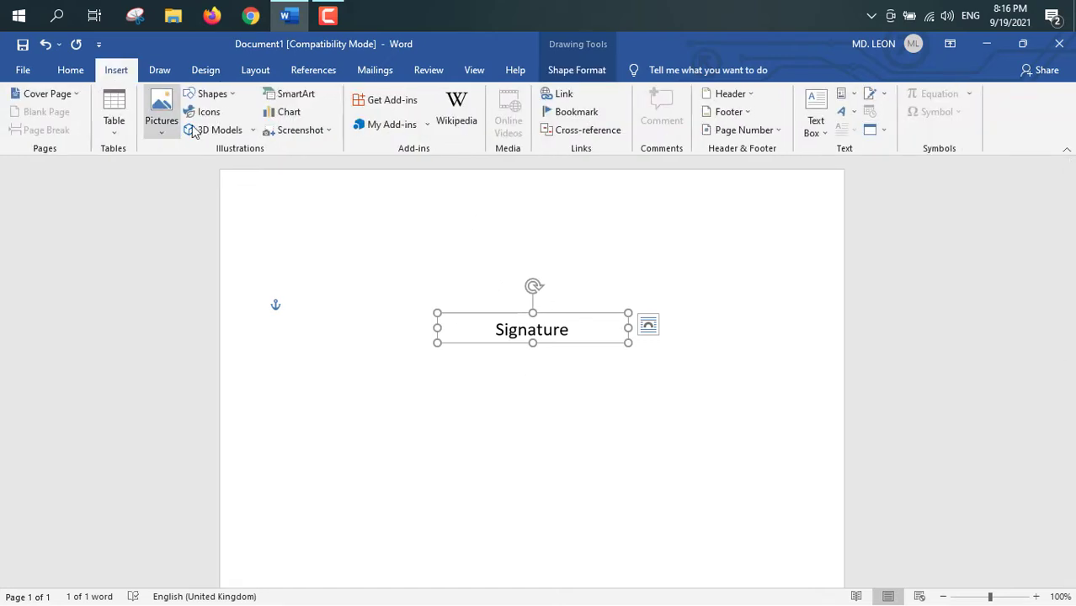
left_click(211, 94)
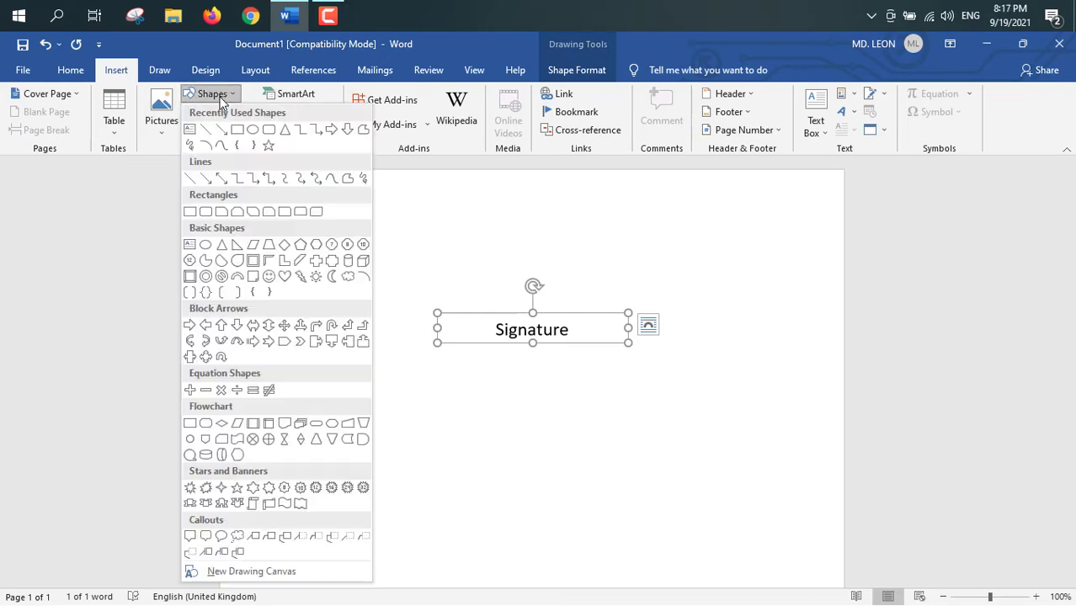
left_click(191, 178)
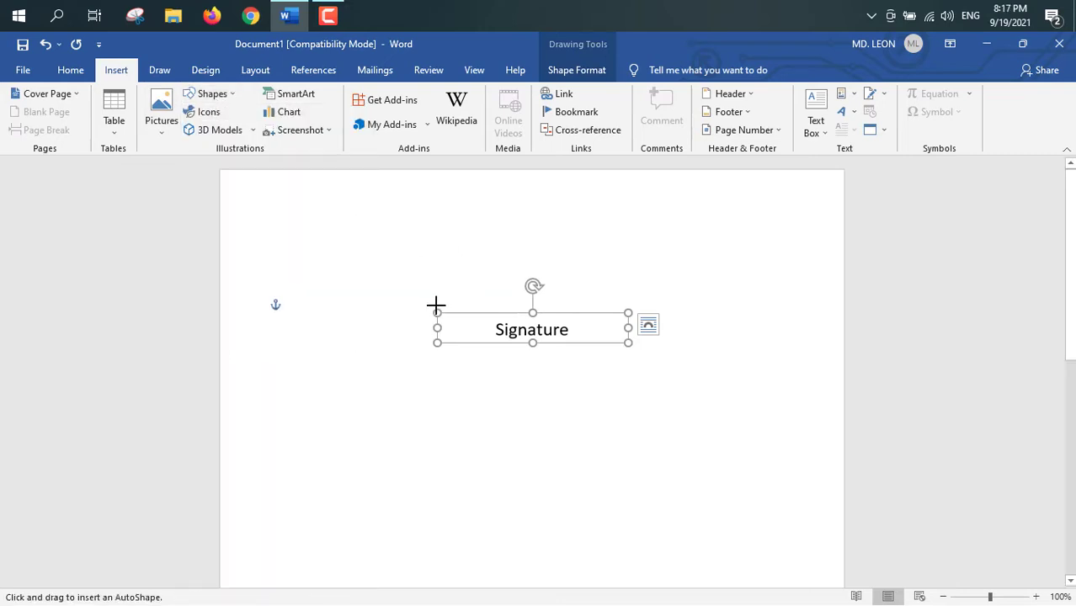
left_click_drag(436, 304, 626, 304)
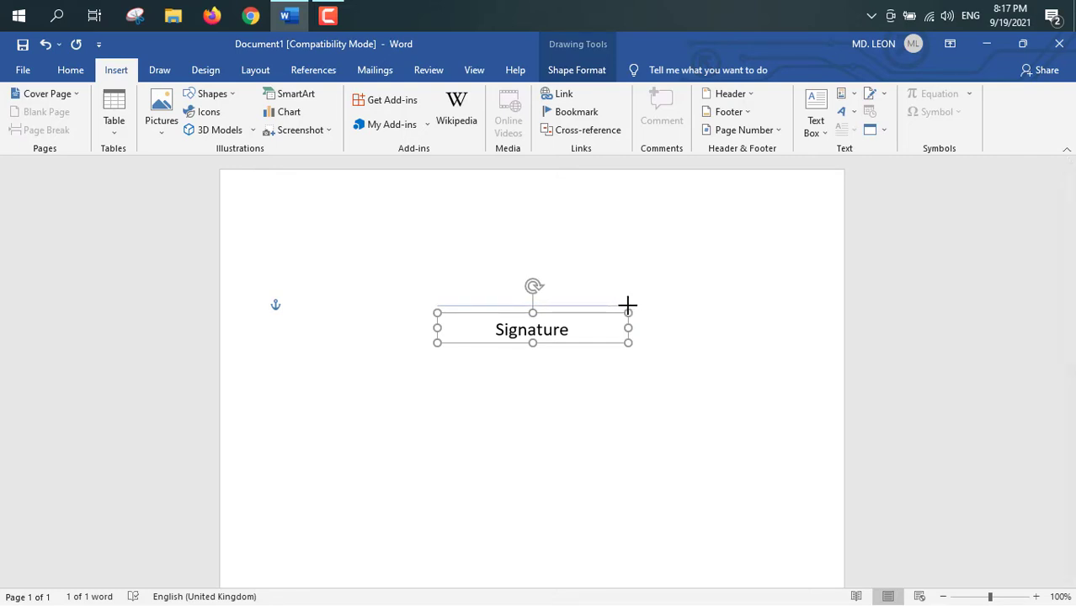
left_click_drag(627, 304, 627, 304)
left_click(581, 392)
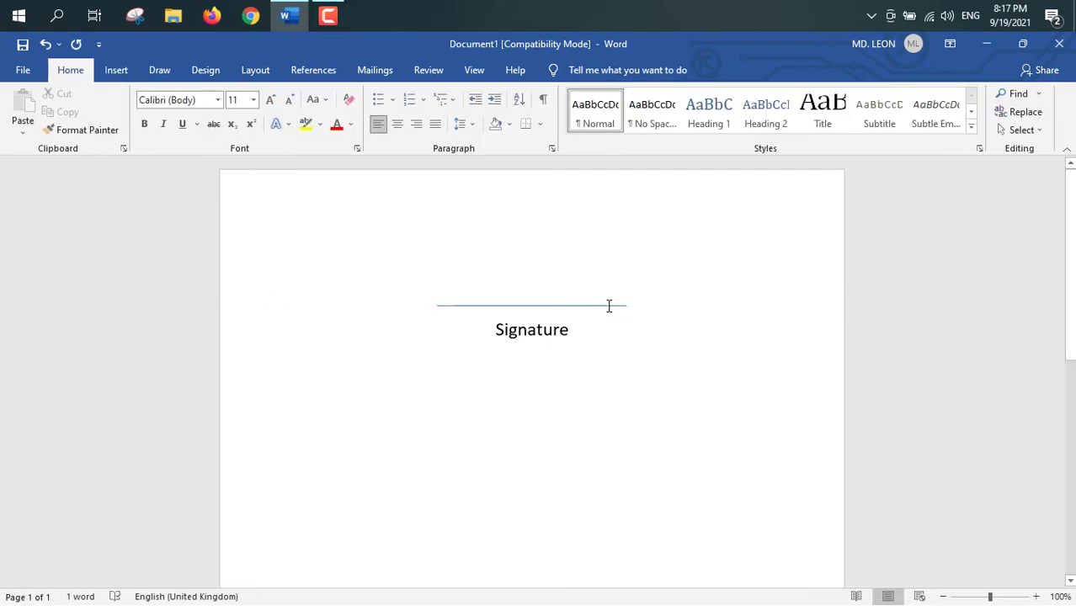
Group the horizontal line with the "Signature" text box and move the group slightly up the page.
left_click(608, 307)
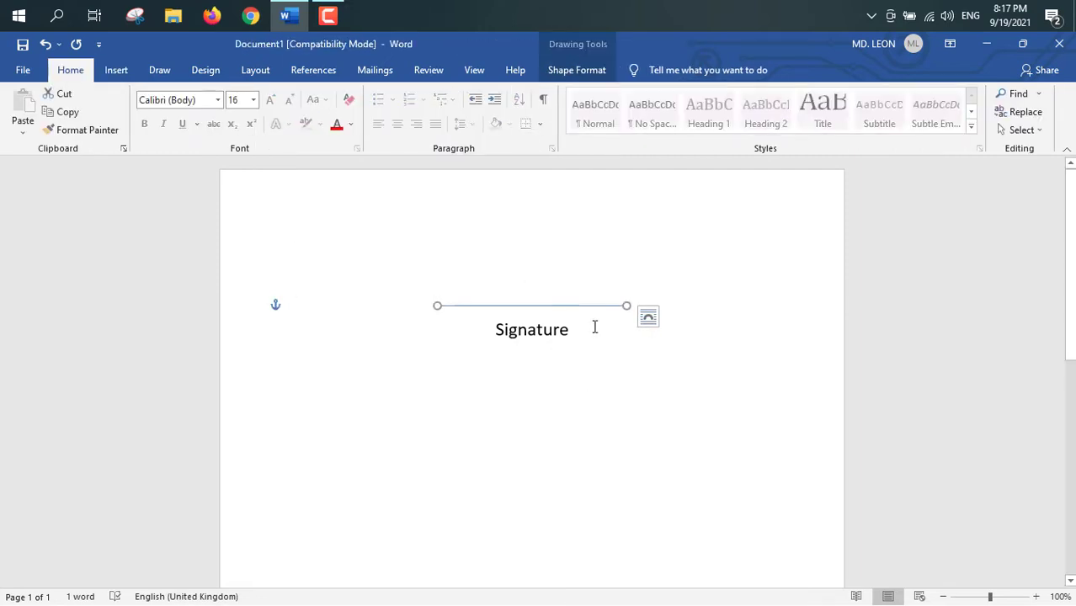
left_click(591, 342, "shift")
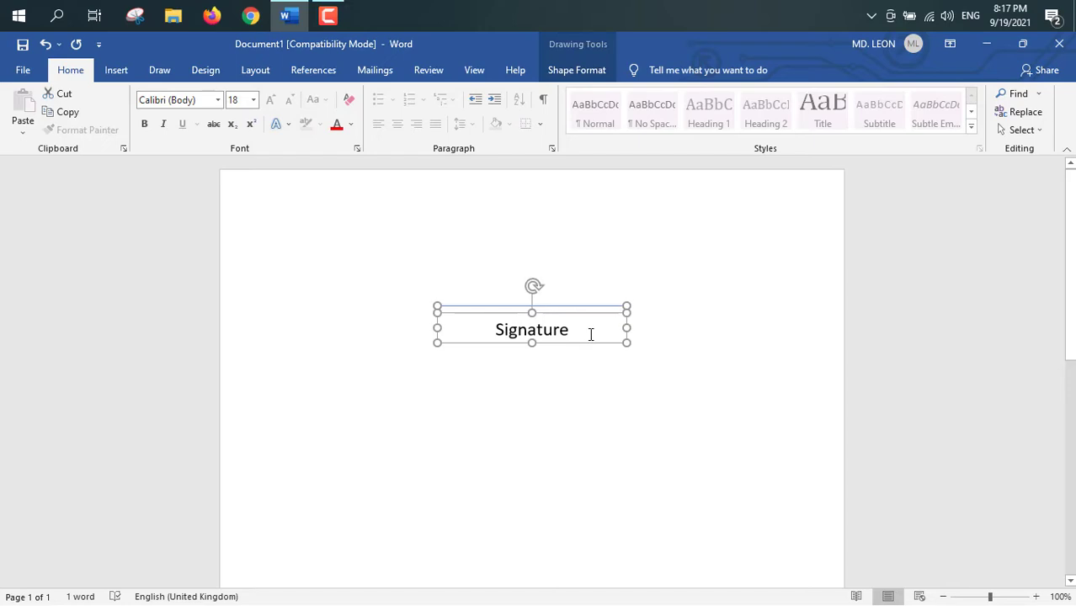
left_click(254, 74)
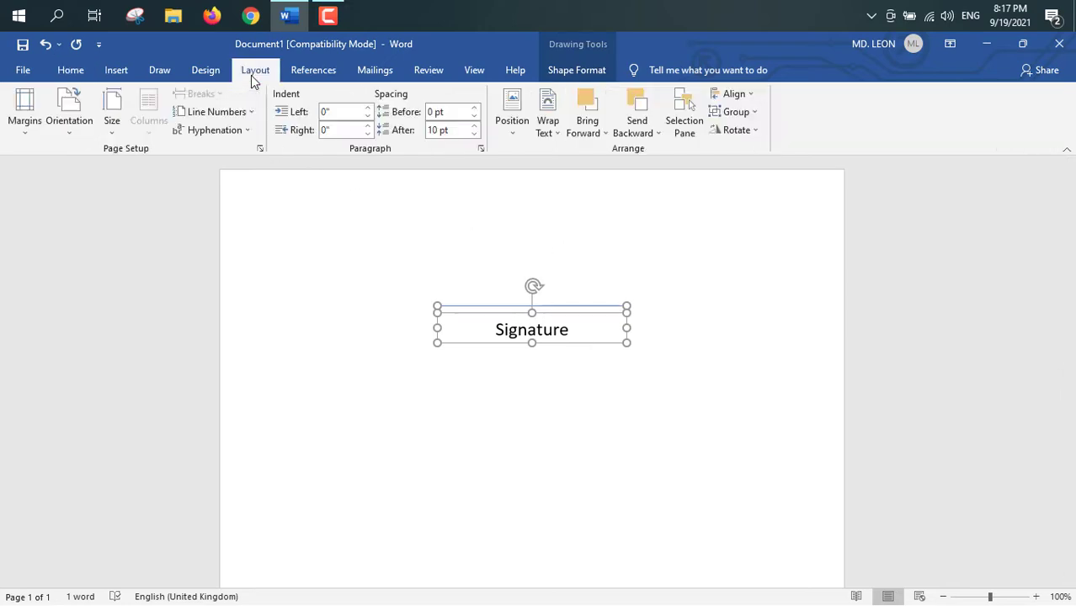
left_click(731, 112)
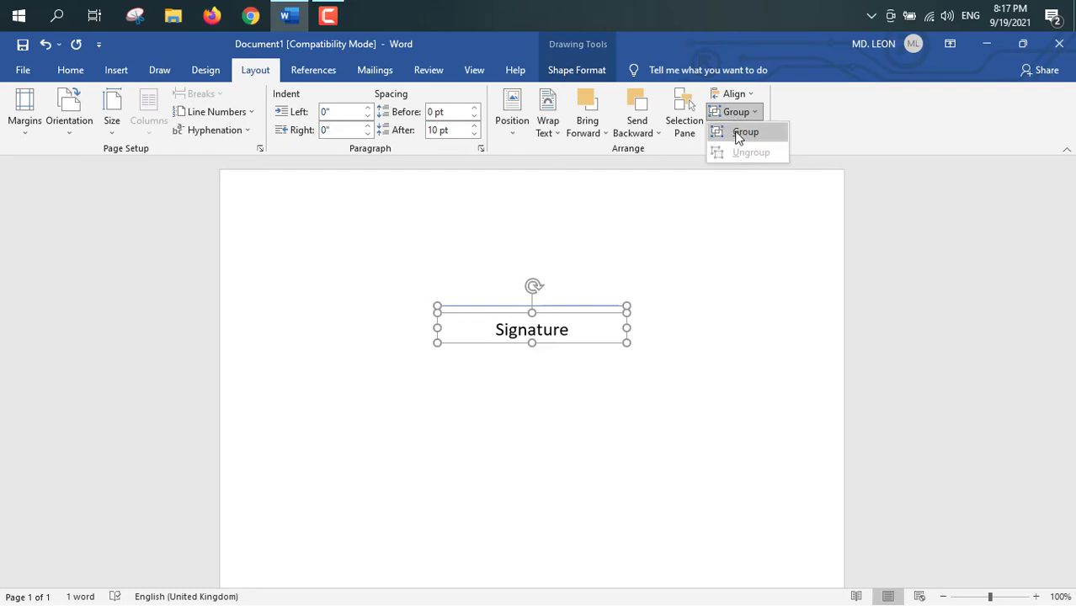
left_click(736, 132)
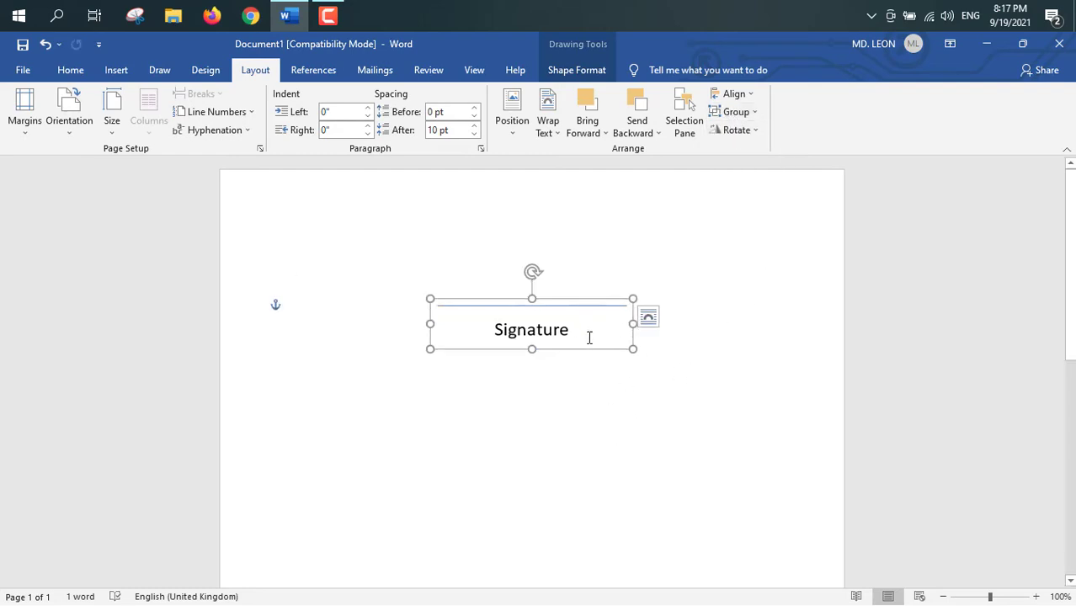
mouse_move(589, 348)
left_mouse_down()
mouse_move(488, 356)
mouse_move(535, 360)
mouse_move(539, 294)
left_mouse_up()
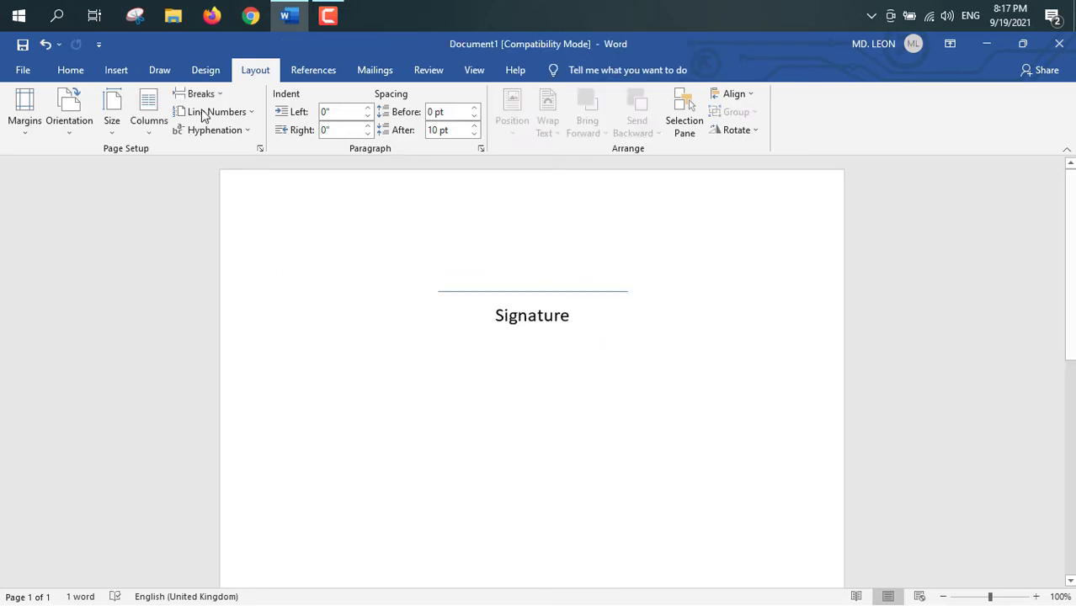
Insert the signature photo 20210919_110508.jpg from the Desktop folder into the document.
left_click(116, 69)
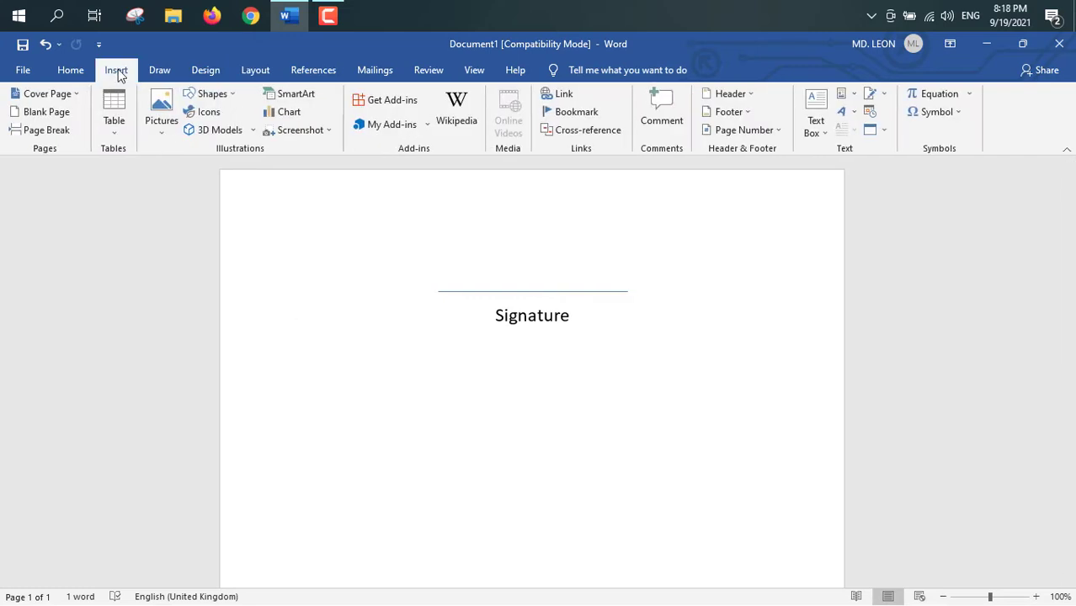
left_click(152, 123)
left_click(176, 169)
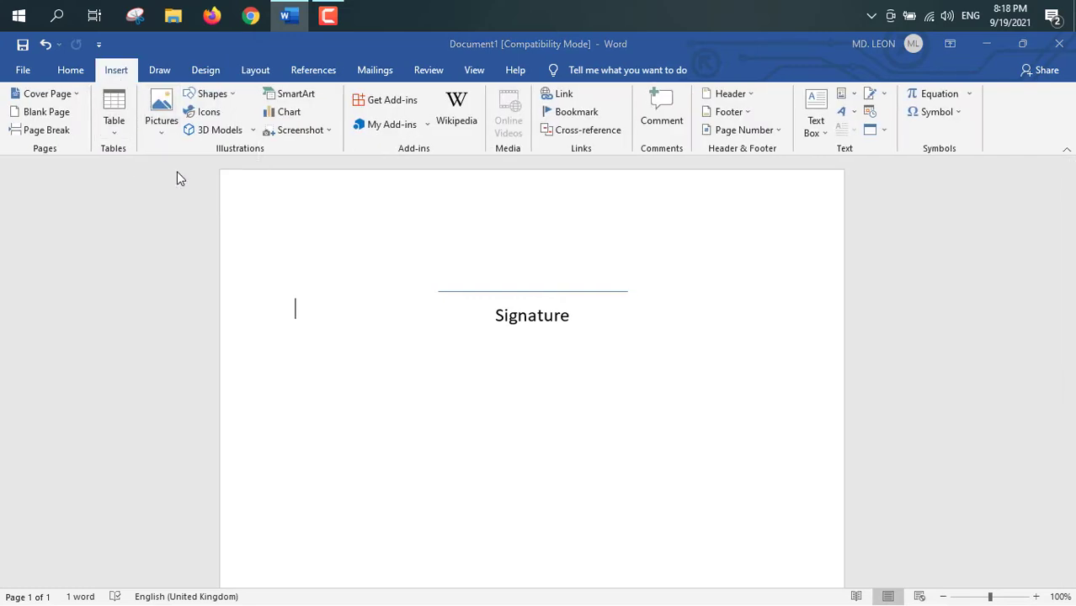
left_click(75, 172)
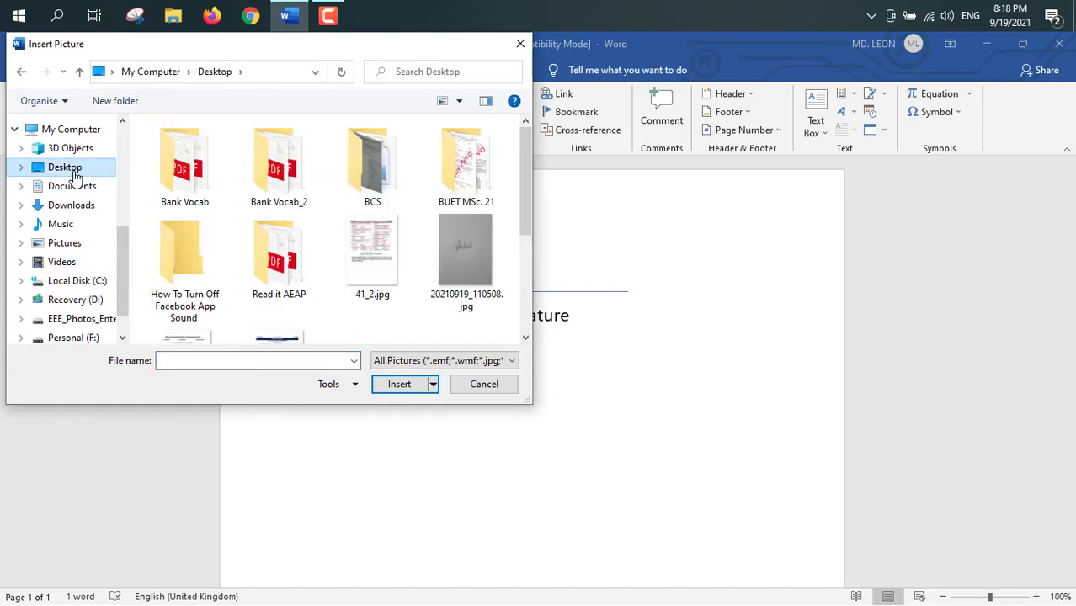
left_click(466, 258)
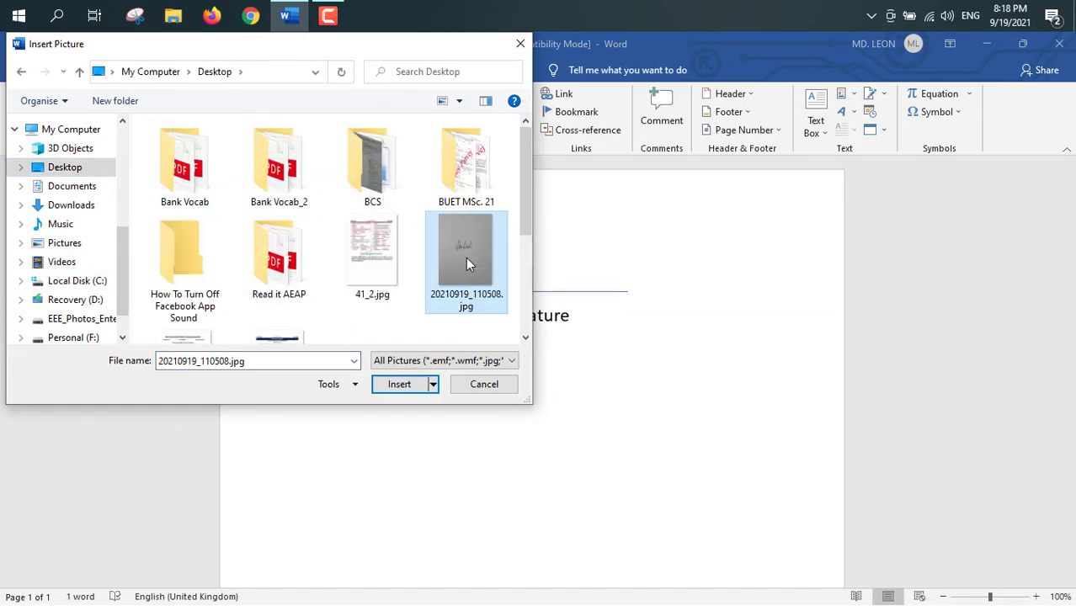
left_click(398, 384)
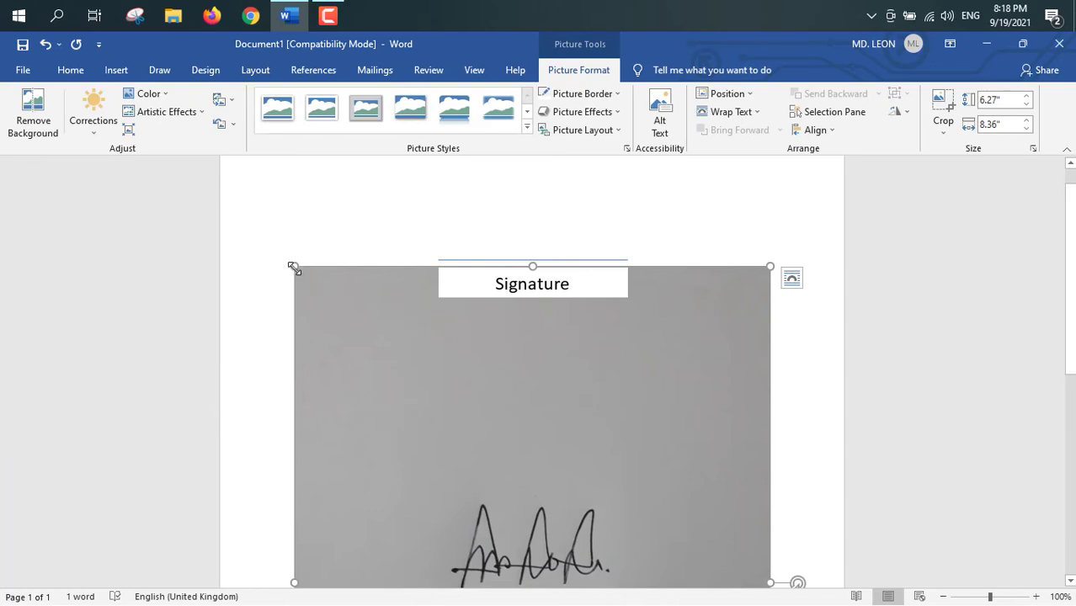
Shrink the signature photo to about 5.14" by 6.86" and position it at the page's top centre with text wrapping.
left_click_drag(293, 266, 389, 380)
scroll(479, 403, "down", 3)
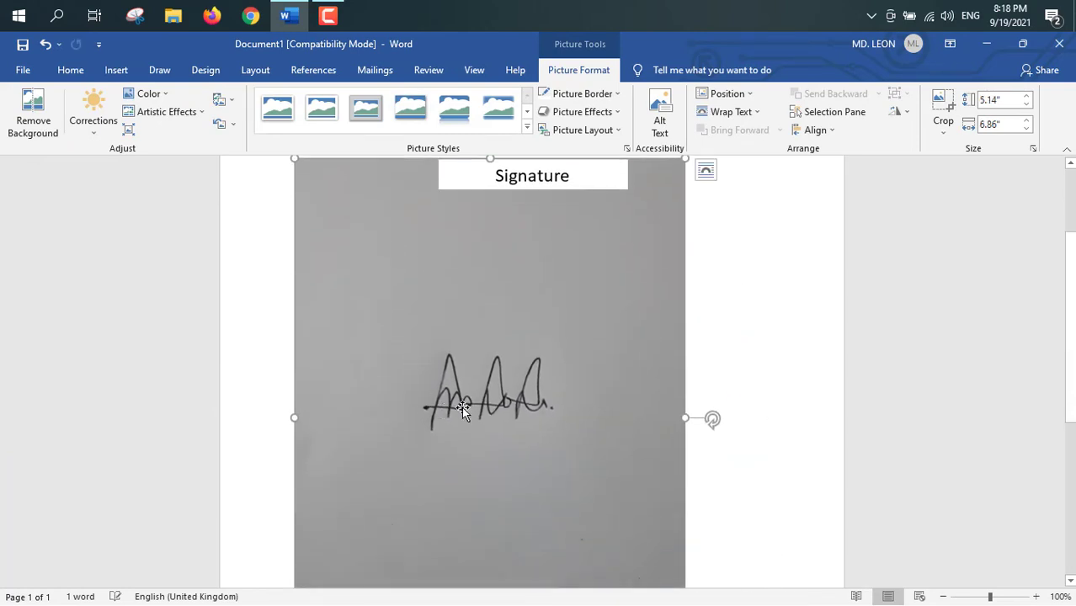
left_click(720, 95)
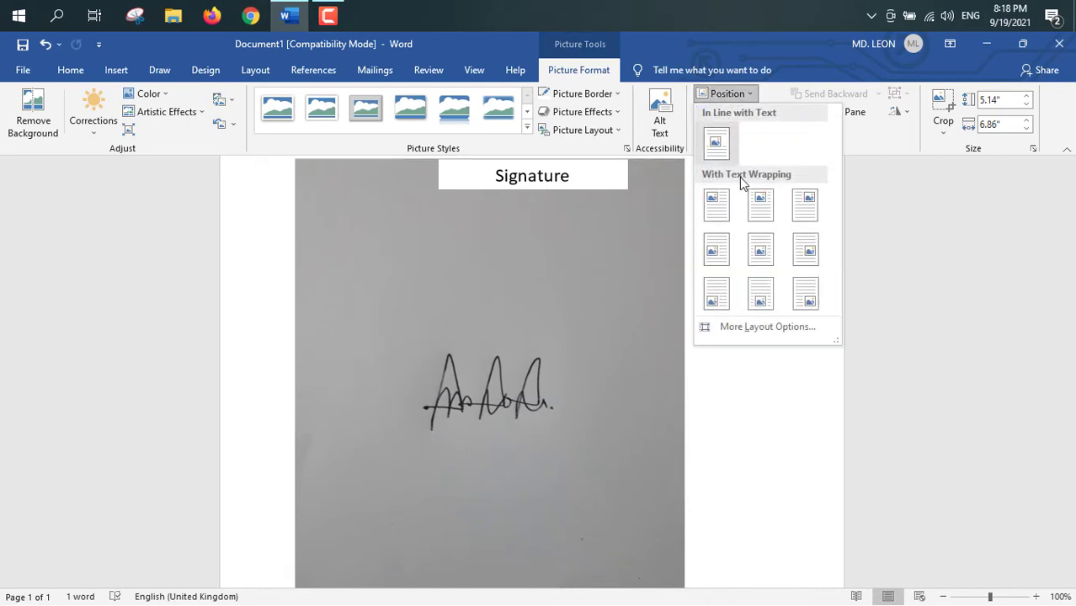
left_click(765, 207)
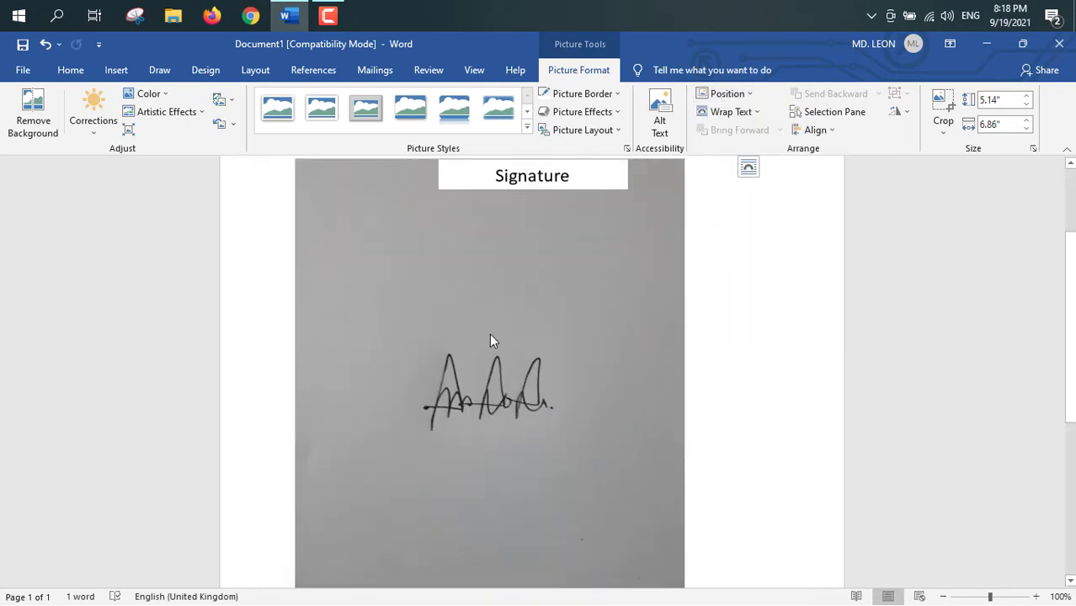
scroll(516, 366, "down", 2)
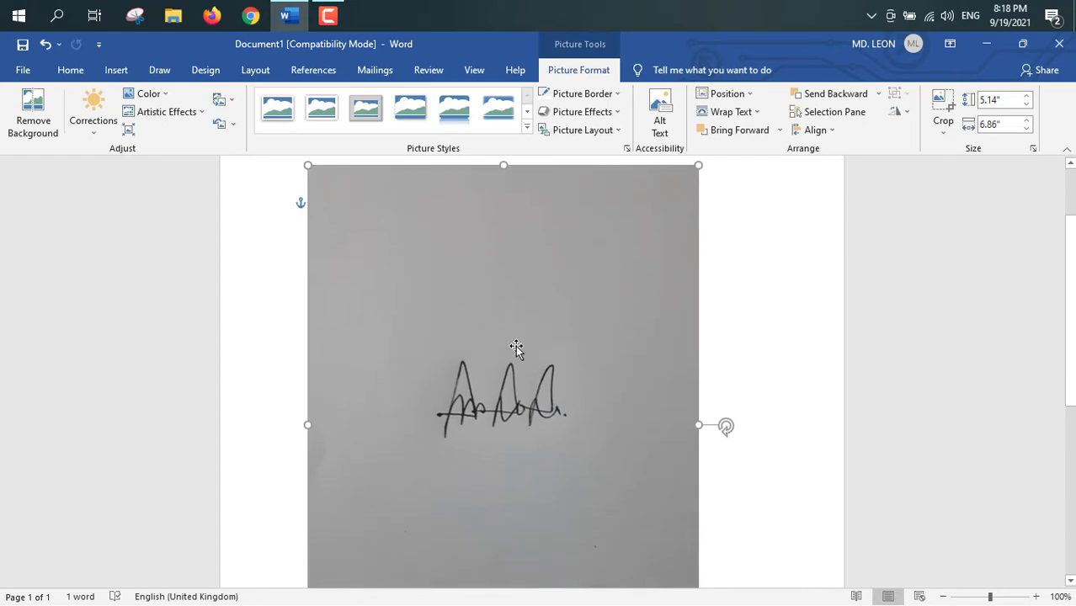
Crop the signature photo on all four sides to about 2" wide by 1.21" high, closely around the handwritten signature.
left_click(944, 133)
left_click(942, 149)
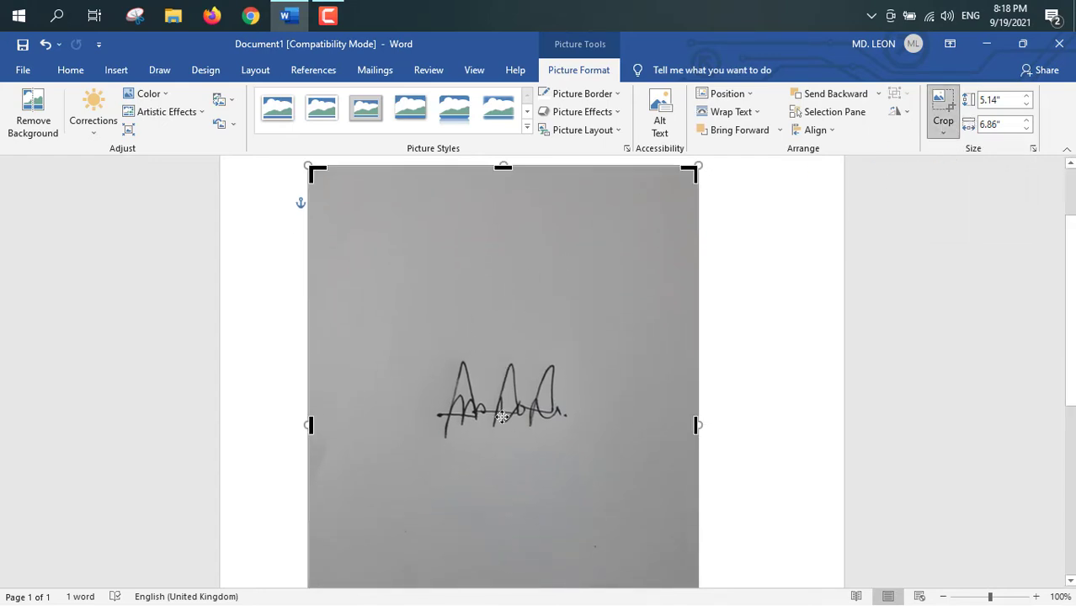
left_click_drag(502, 168, 502, 356)
scroll(529, 499, "down", 3)
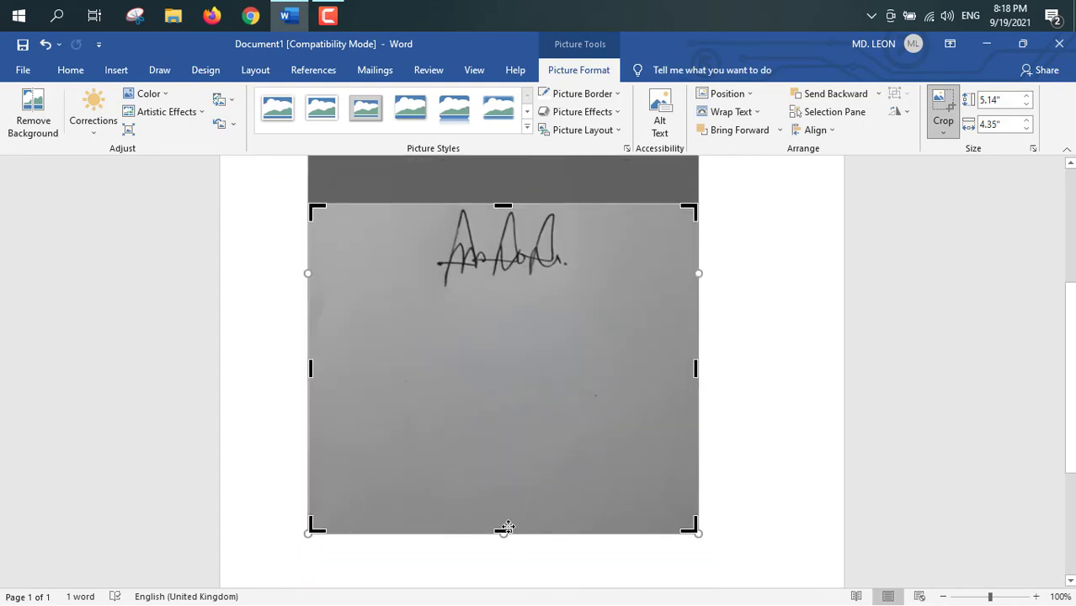
left_click_drag(503, 531, 522, 294)
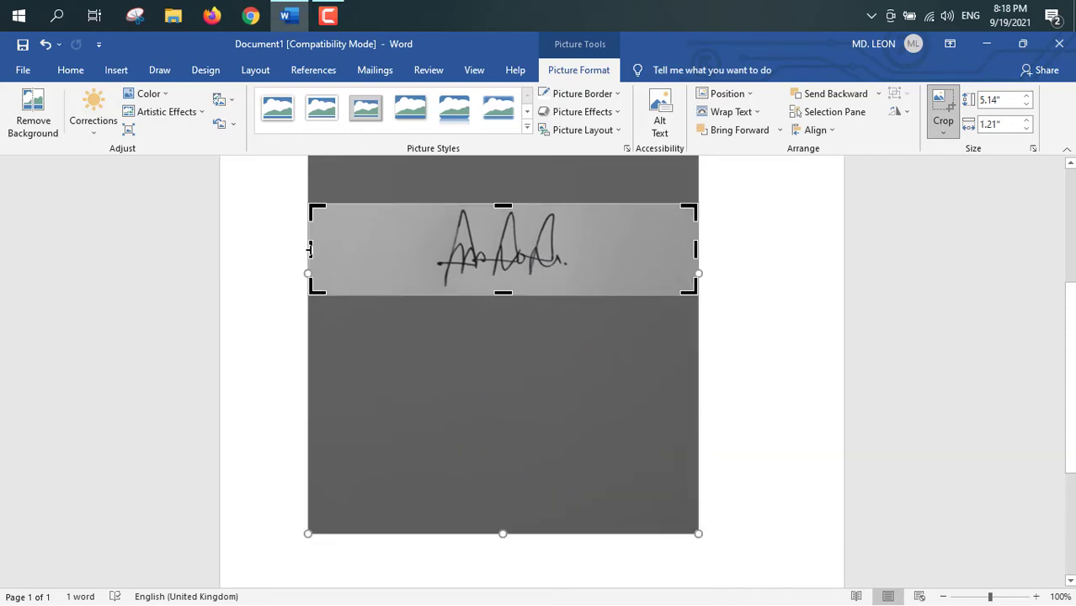
left_click_drag(310, 249, 430, 264)
left_click_drag(695, 250, 579, 255)
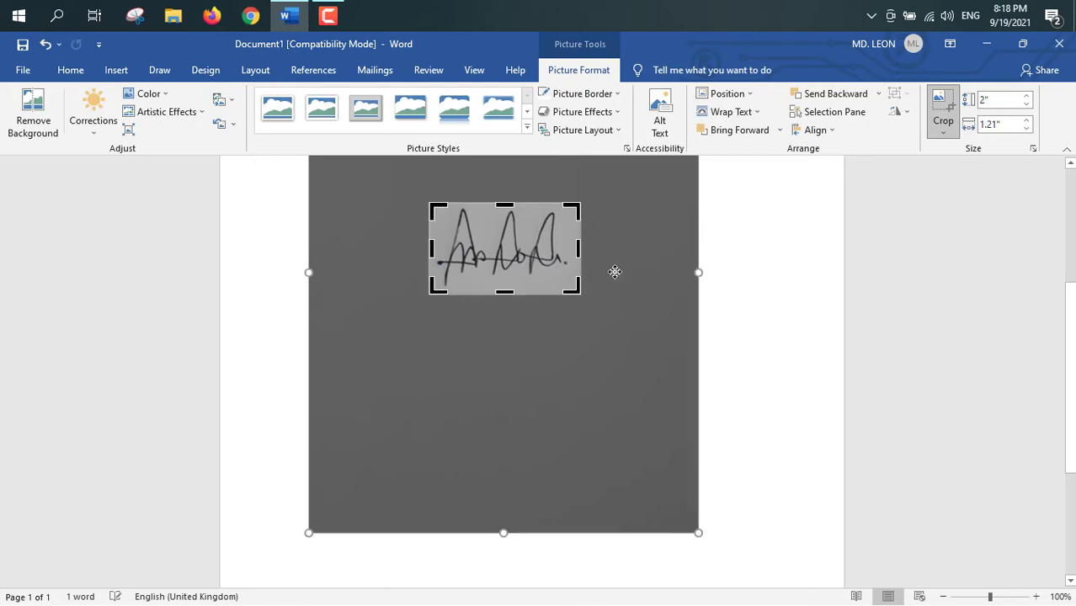
left_click(769, 322)
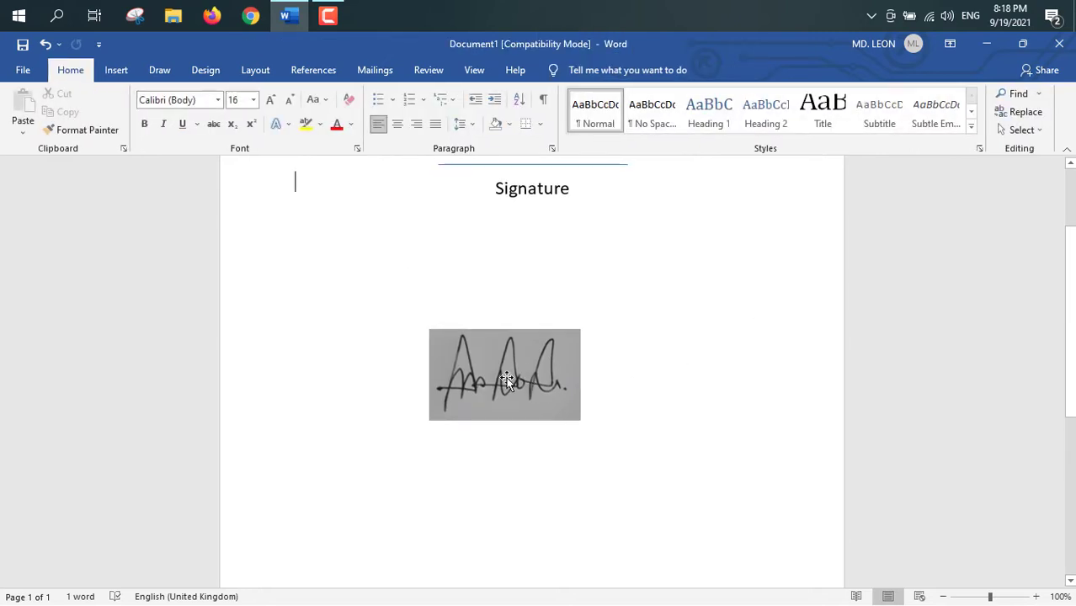
Move the cropped signature picture so it sits centred directly above the line over the "Signature" label.
scroll(525, 383, "up", 1)
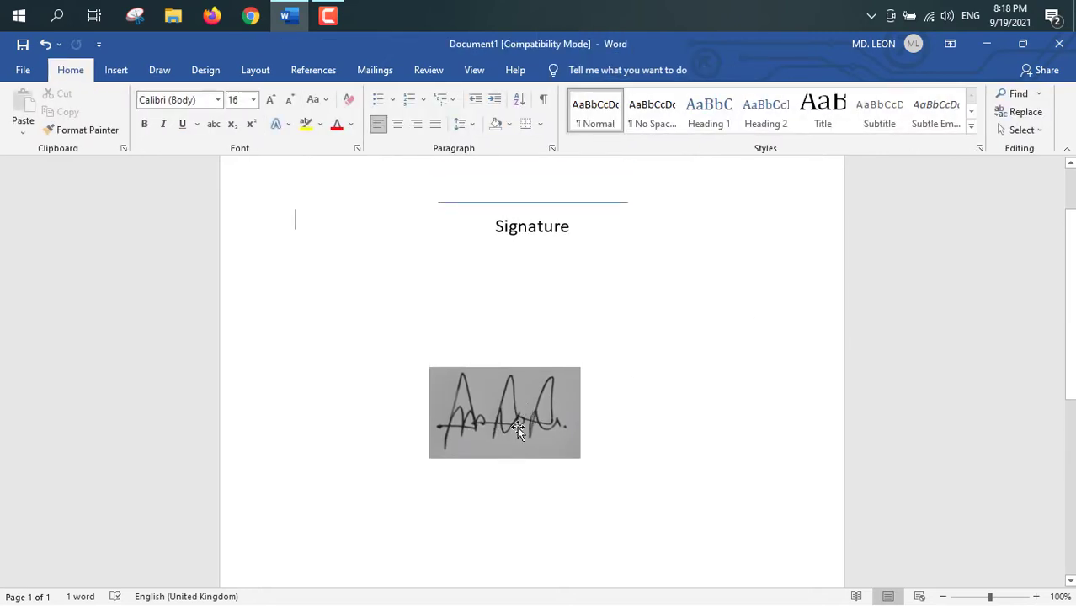
left_click_drag(525, 384, 549, 167)
scroll(580, 403, "up", 2)
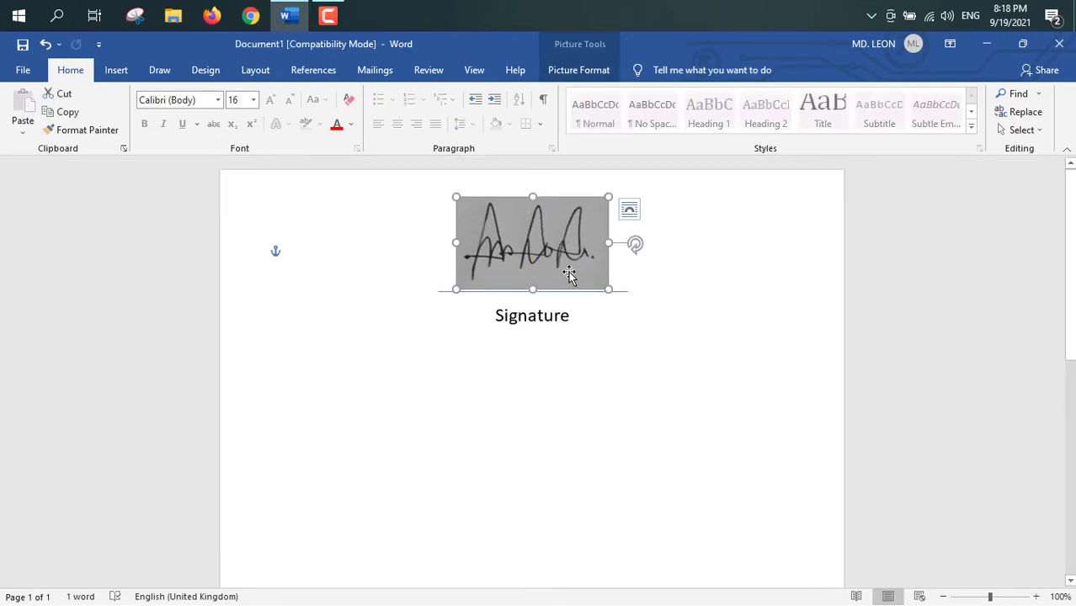
Remove the grey background from the signature picture and keep the changes.
left_click(578, 71)
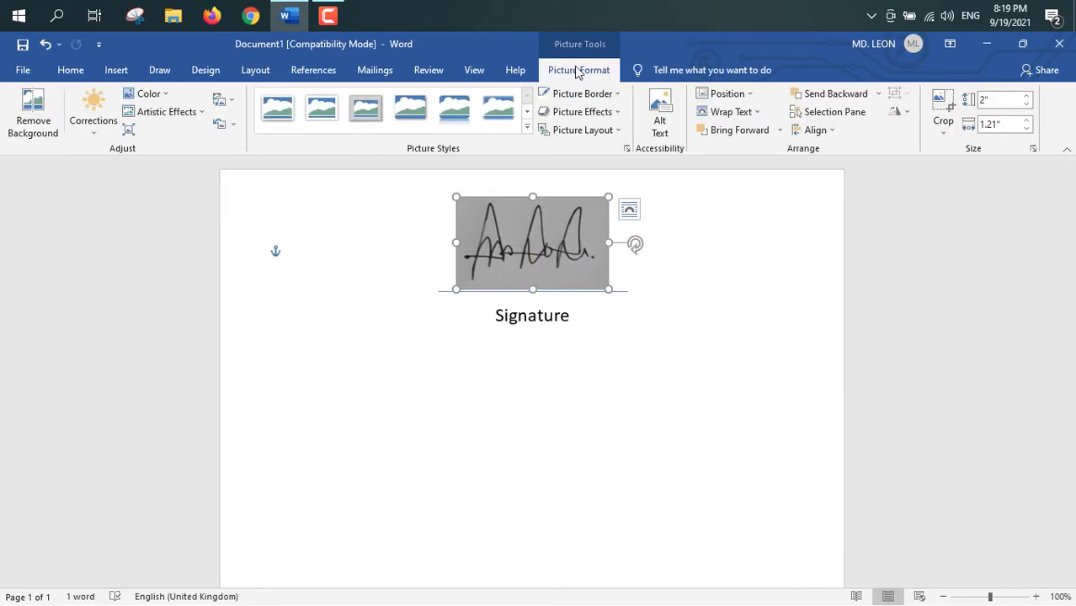
left_click(34, 126)
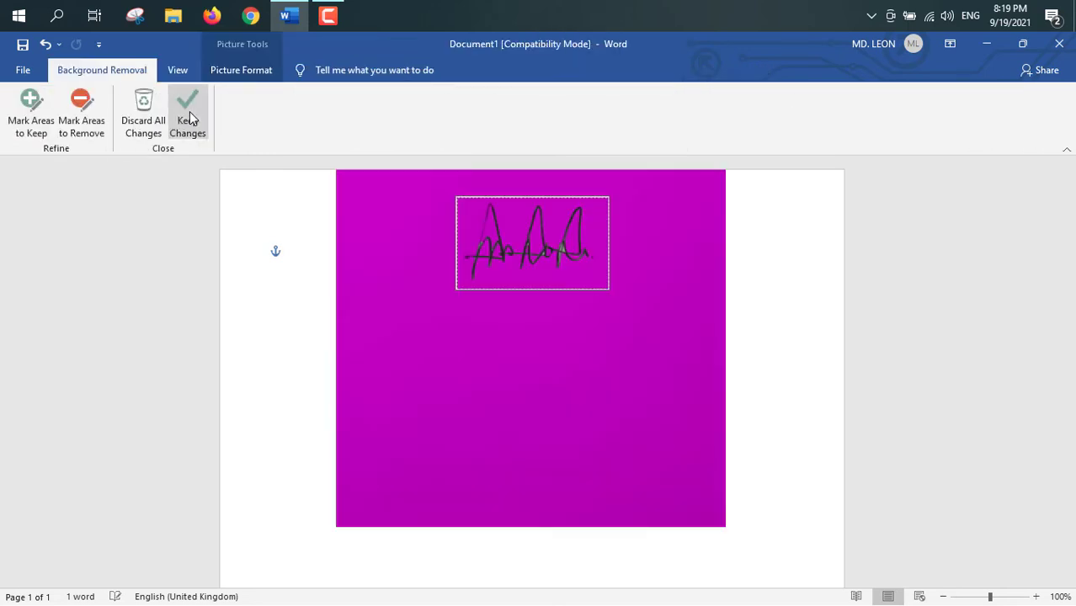
left_click(186, 125)
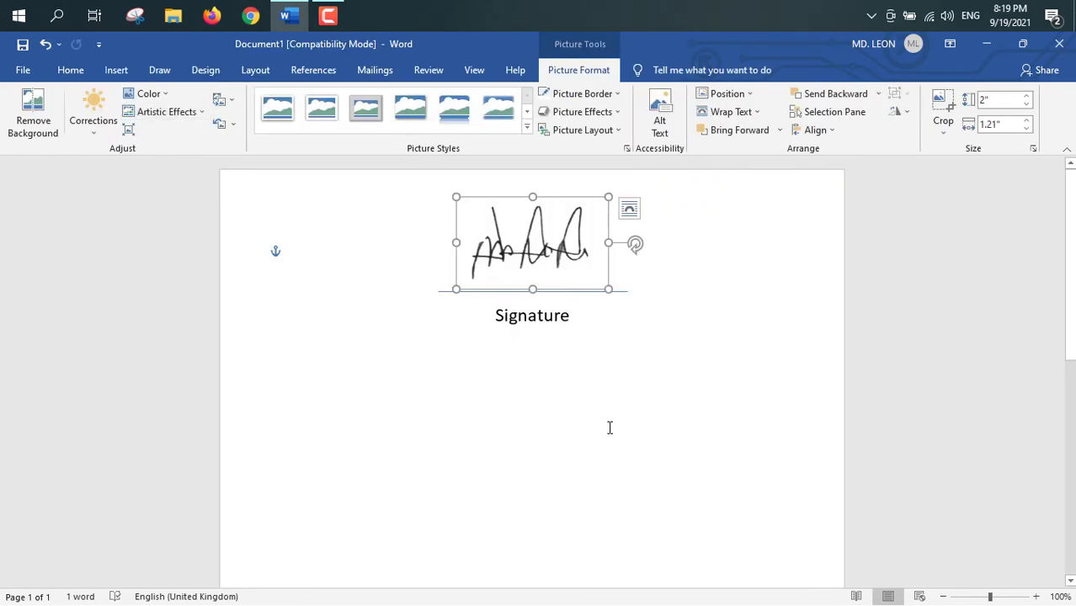
Set the signature picture's sharpness to 27% in the picture corrections options and deselect the picture.
left_click(97, 125)
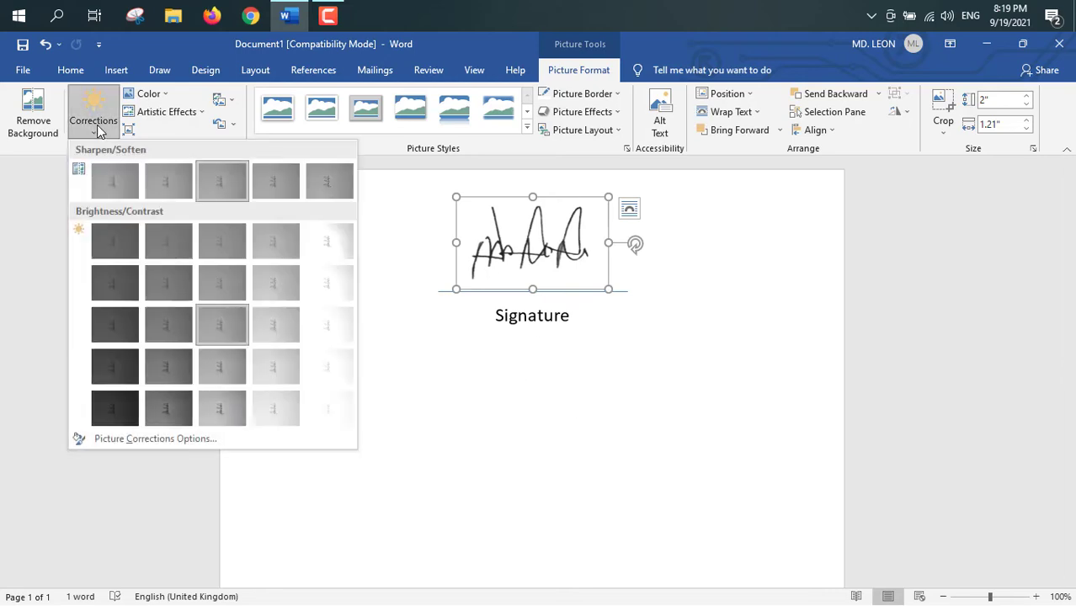
left_click(125, 438)
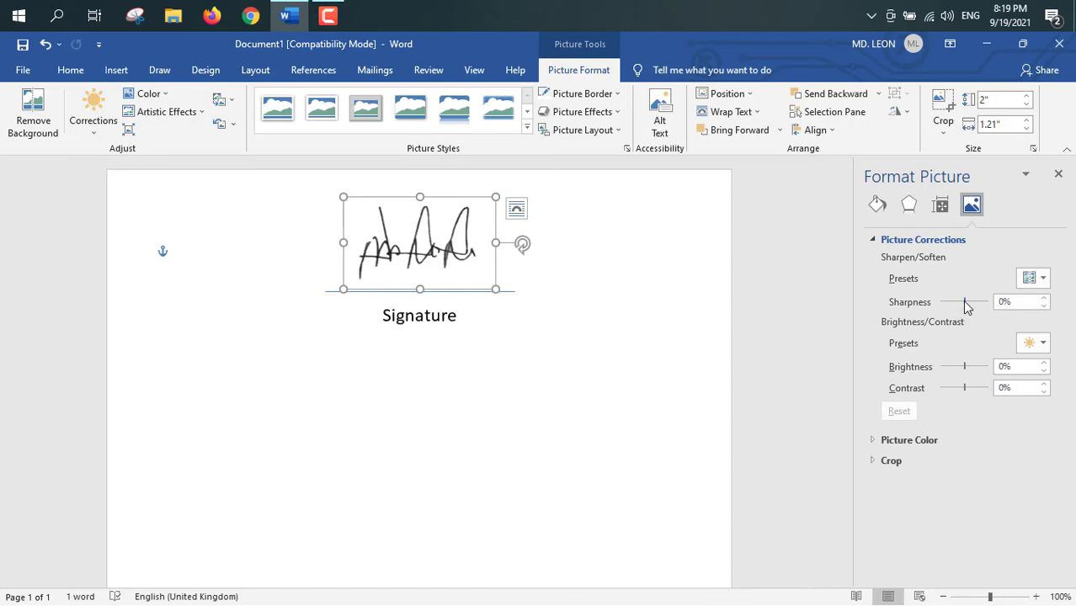
left_click_drag(966, 307, 968, 302)
left_click_drag(971, 301, 971, 300)
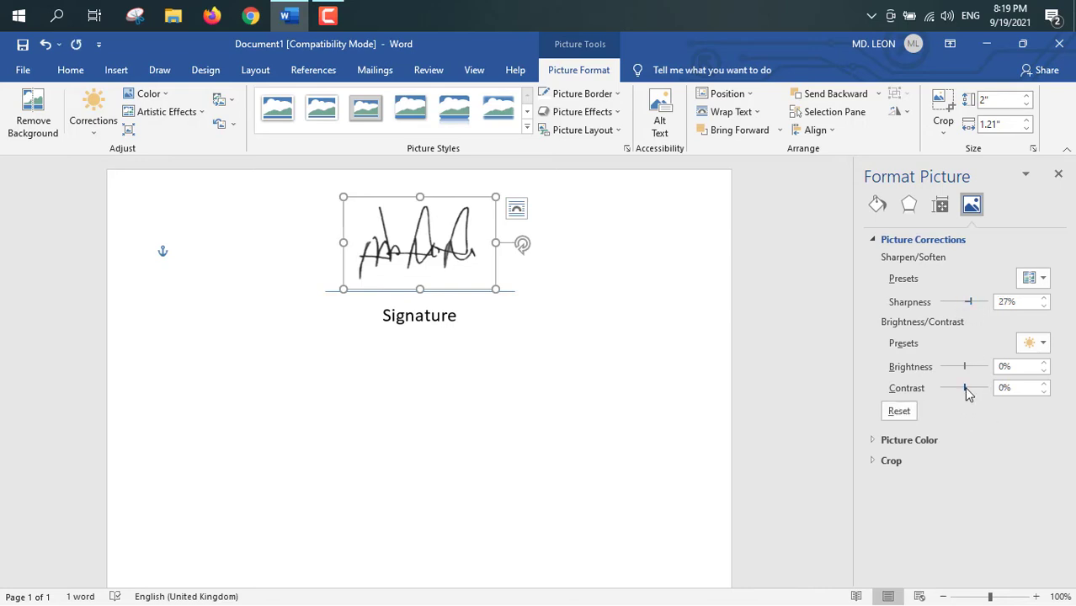
left_click(560, 375)
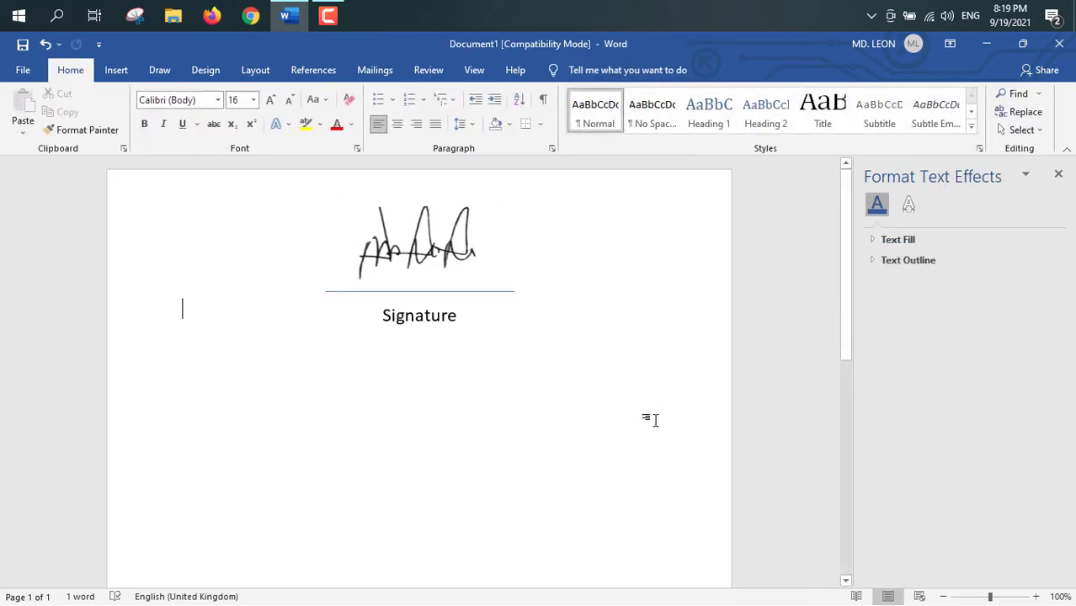